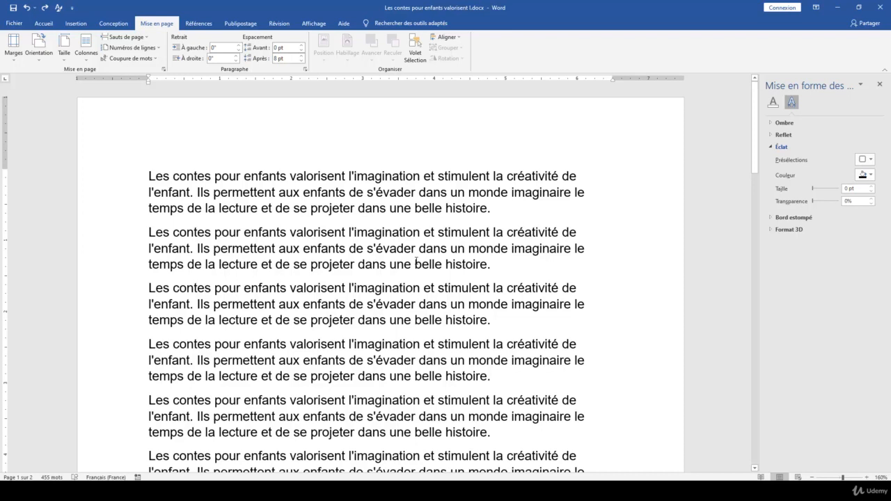
- Set up a custom page border (Personnalisé) with a double-line style, dark blue colour and 1 ½ pt width
left_click(113, 23)
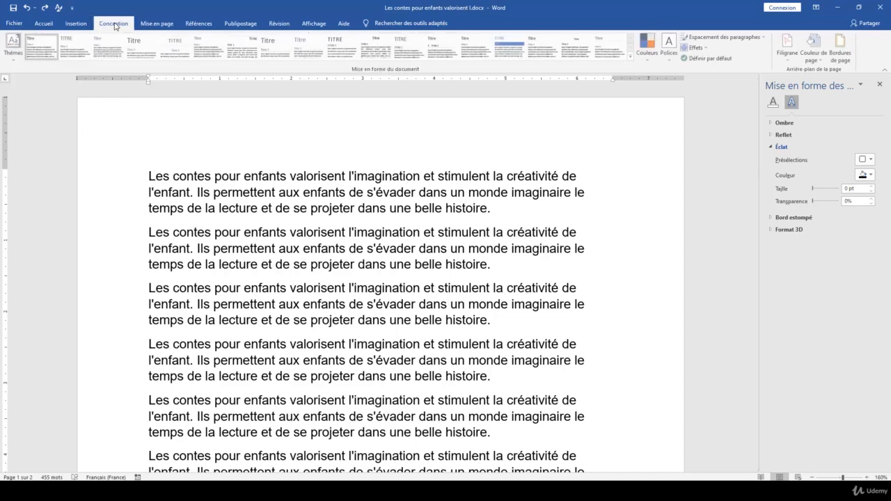
left_click(841, 59)
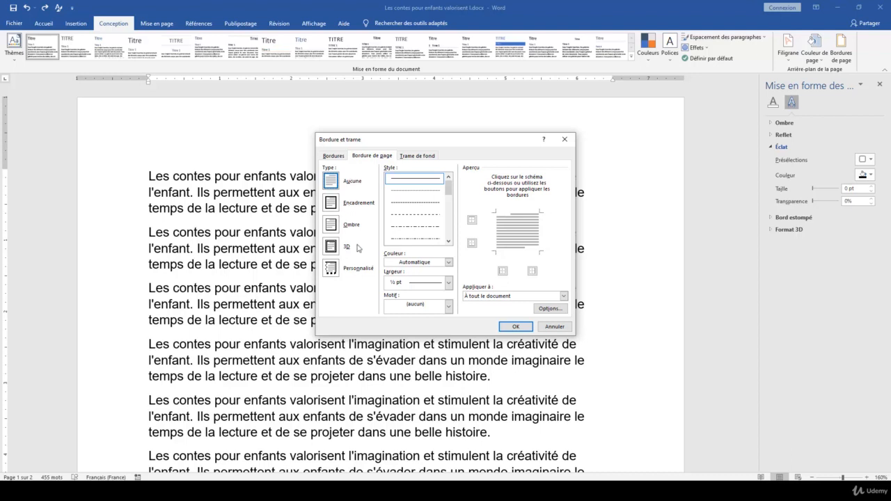
left_click(337, 269)
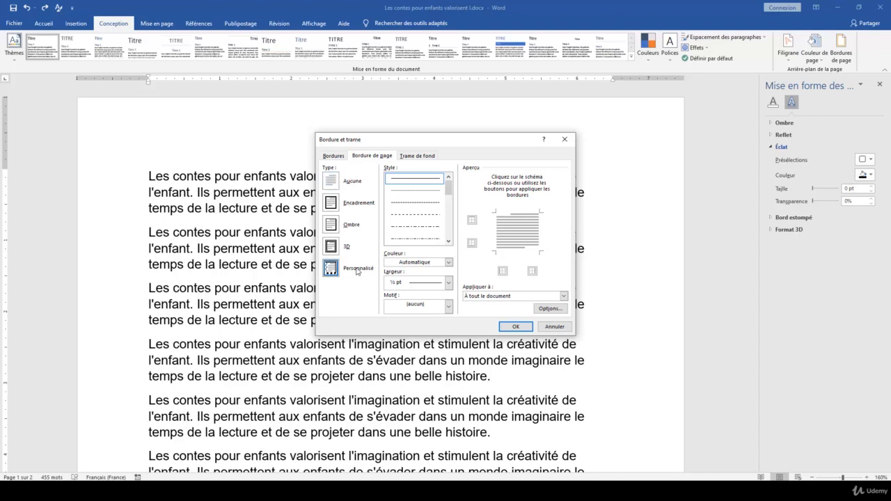
left_click_drag(448, 187, 450, 201)
left_click(420, 207)
scroll(420, 209, "up", 1)
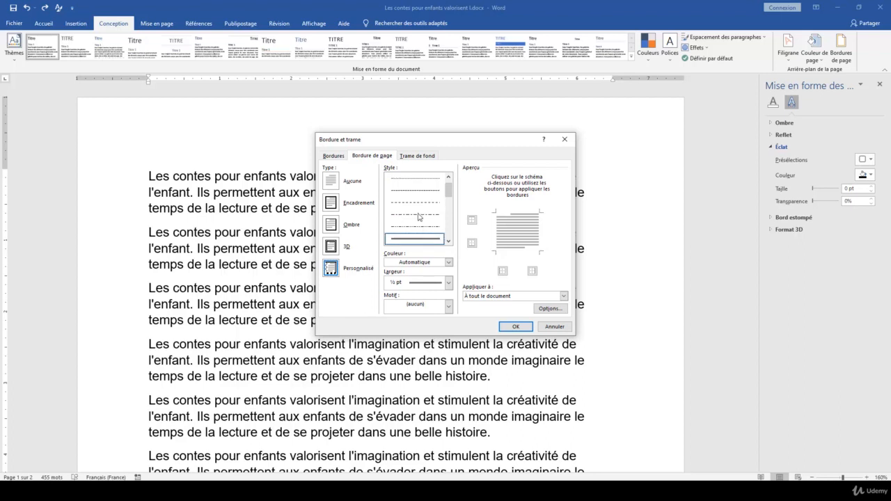
left_click(449, 262)
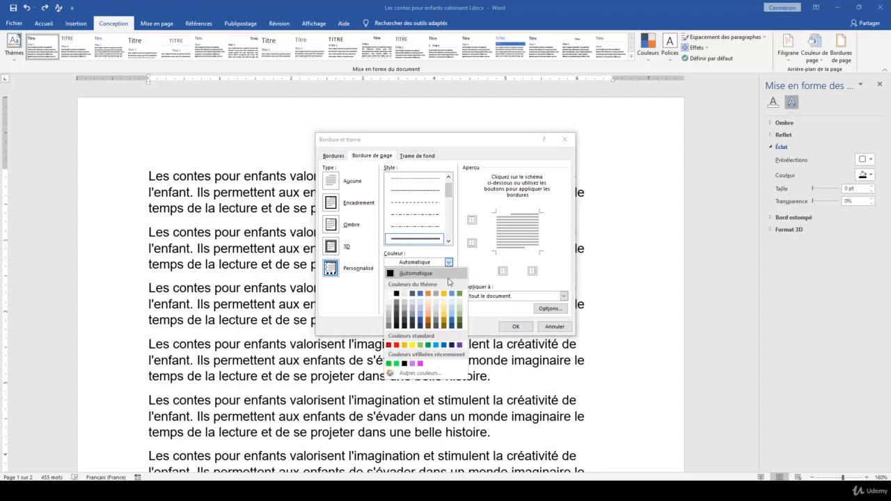
left_click(421, 321)
left_click(448, 284)
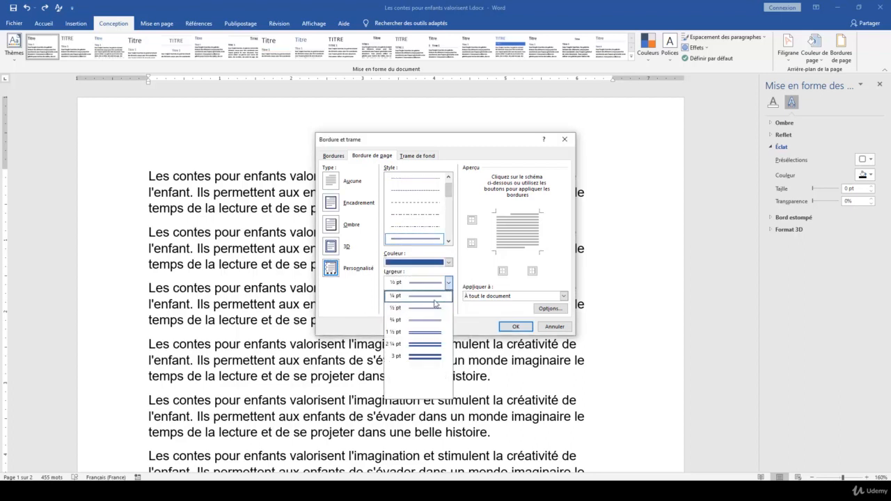
left_click(417, 331)
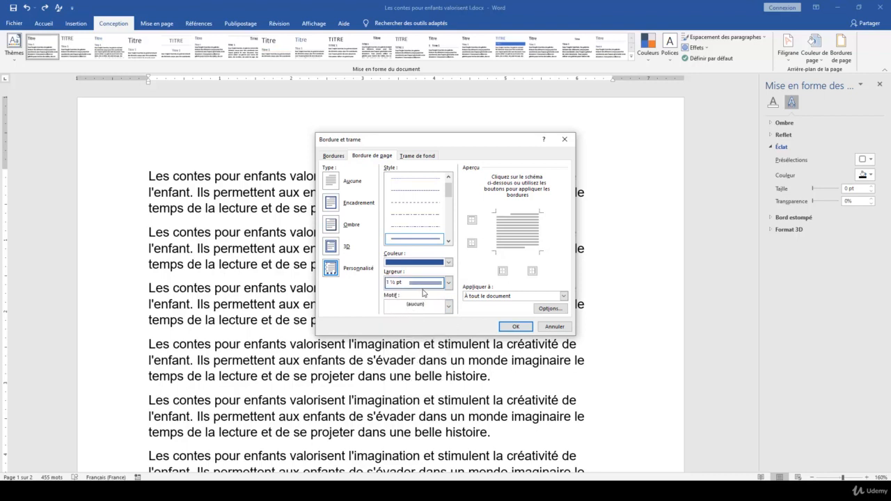
- Apply the dark blue double line to all four sides of the page border
left_click(496, 233)
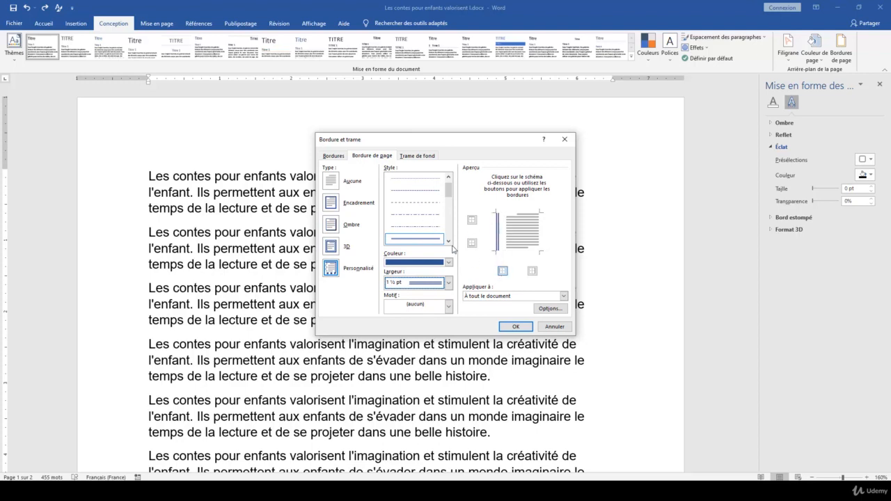
left_click(533, 220)
left_click(544, 232)
left_click(529, 250)
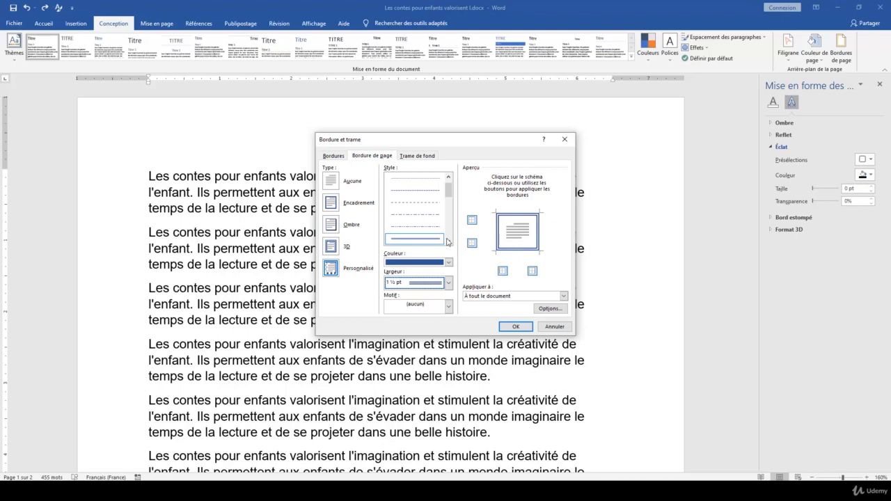
- Change the page's top border to a red thick-and-thin line style with a width of 1 ½ pt
left_click_drag(447, 193, 448, 201)
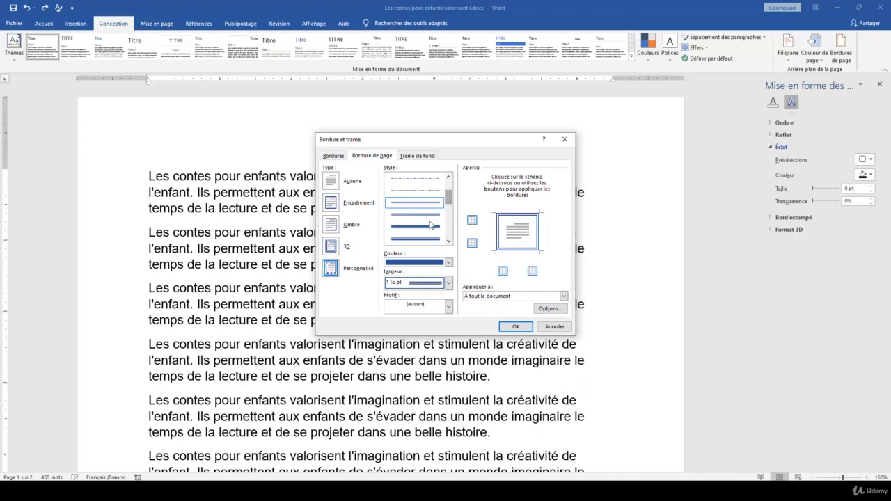
left_click(425, 227)
left_click(449, 262)
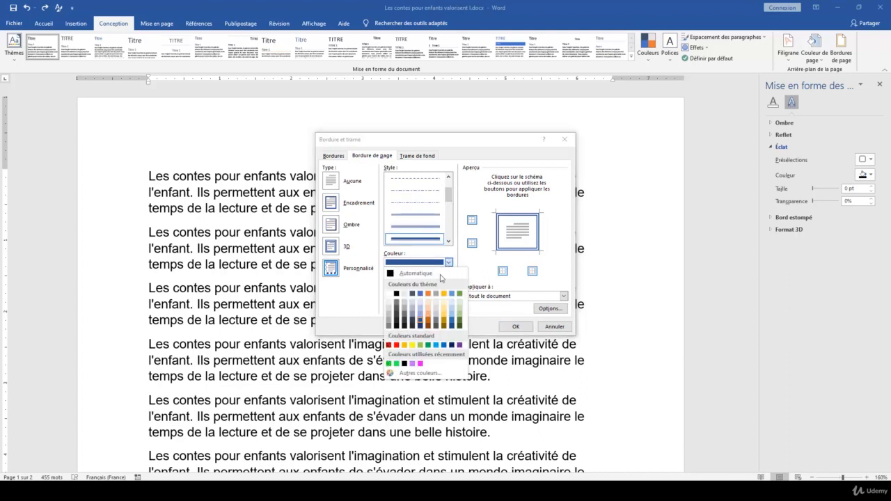
left_click(399, 348)
left_click(449, 283)
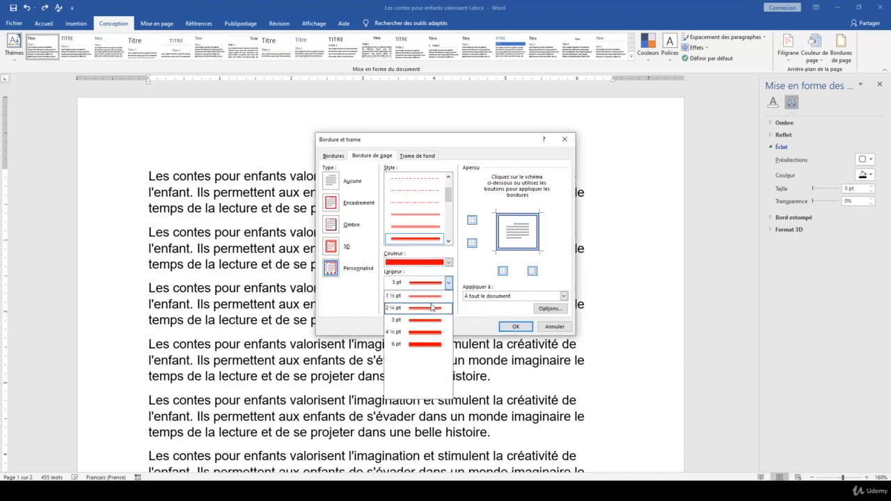
left_click(433, 297)
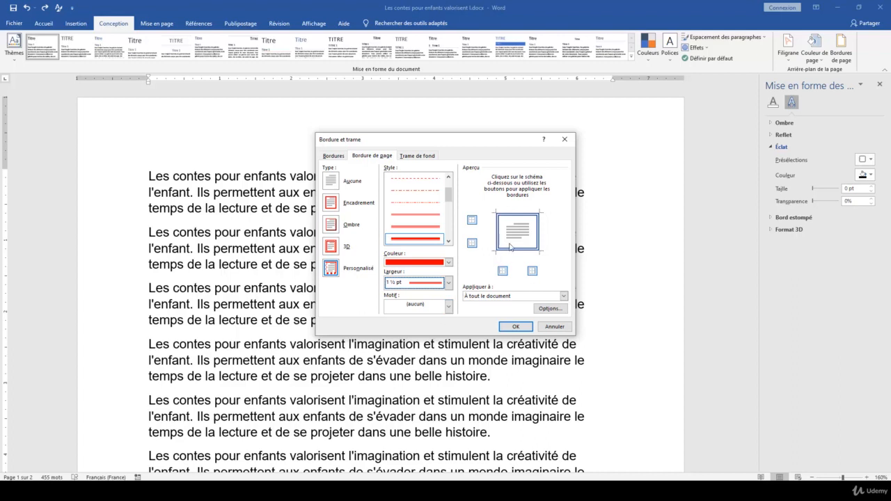
left_click(528, 216)
- Change the page's right border to a gold thick-and-thin line style with a width of 2 ¼ pt
left_click_drag(449, 195, 449, 200)
left_click(436, 228)
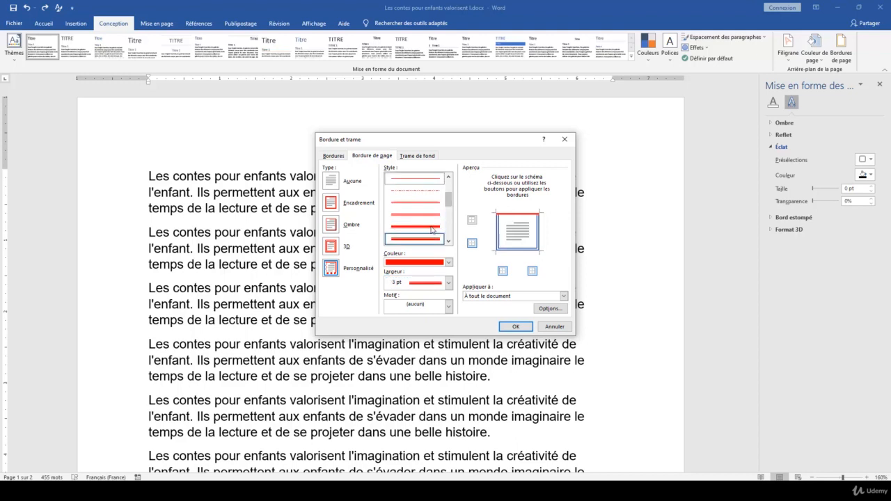
scroll(435, 230, "up", 1)
left_click(448, 262)
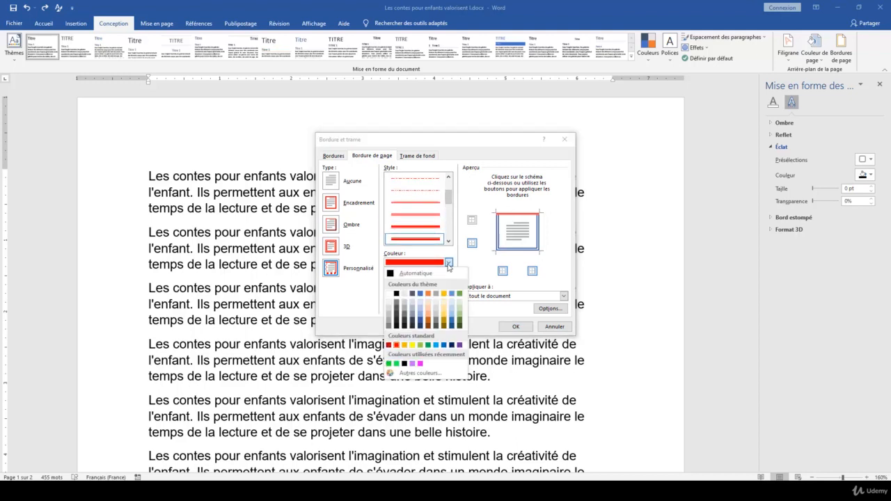
left_click(443, 314)
left_click(449, 284)
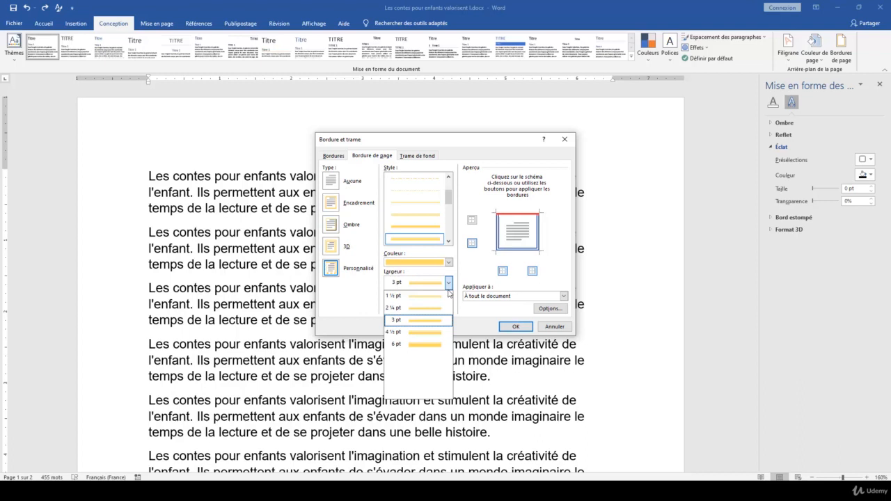
left_click(435, 309)
left_click(538, 238)
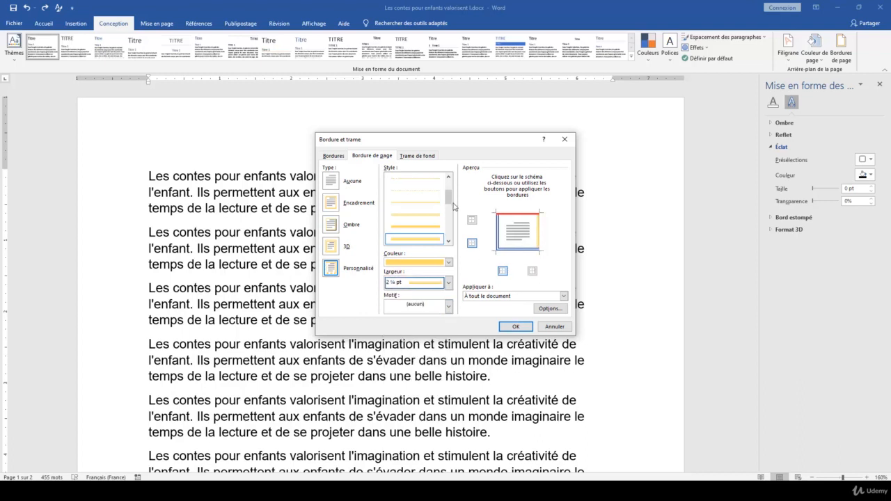
- Change the page's bottom border to a dark green triple-line style with a width of 3 pt
scroll(451, 209, "down", 2)
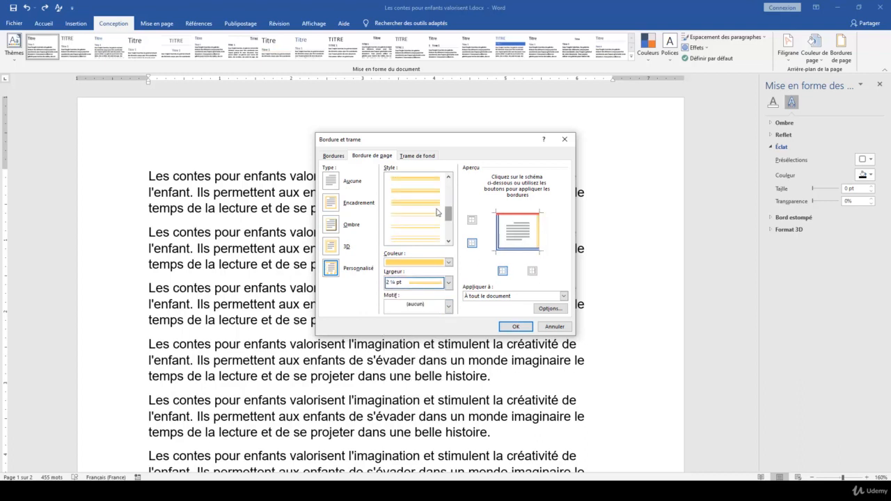
left_click(449, 262)
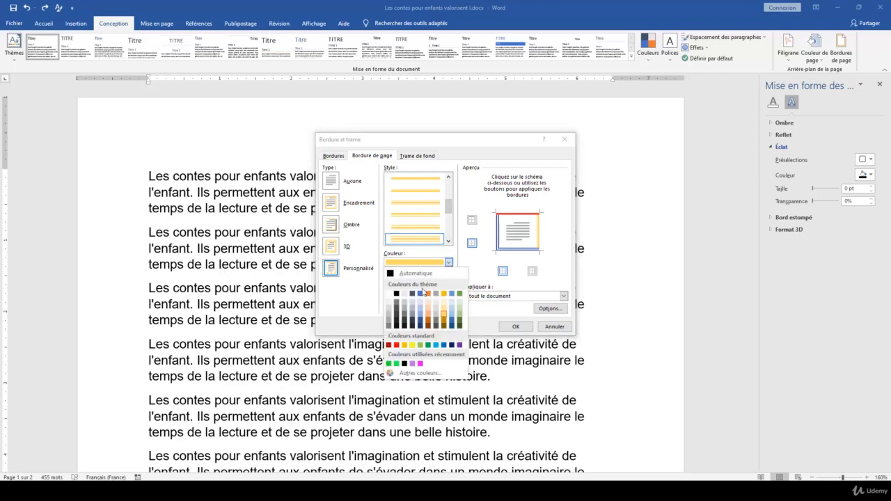
left_click(460, 322)
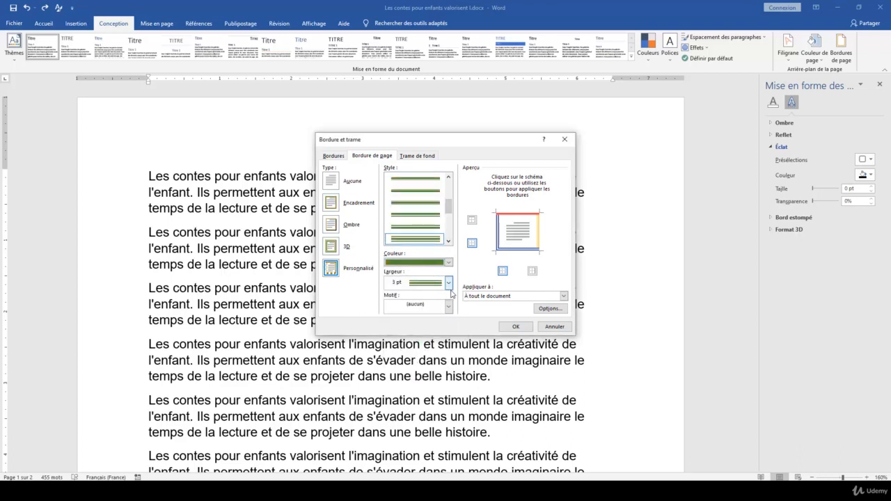
left_click(517, 250)
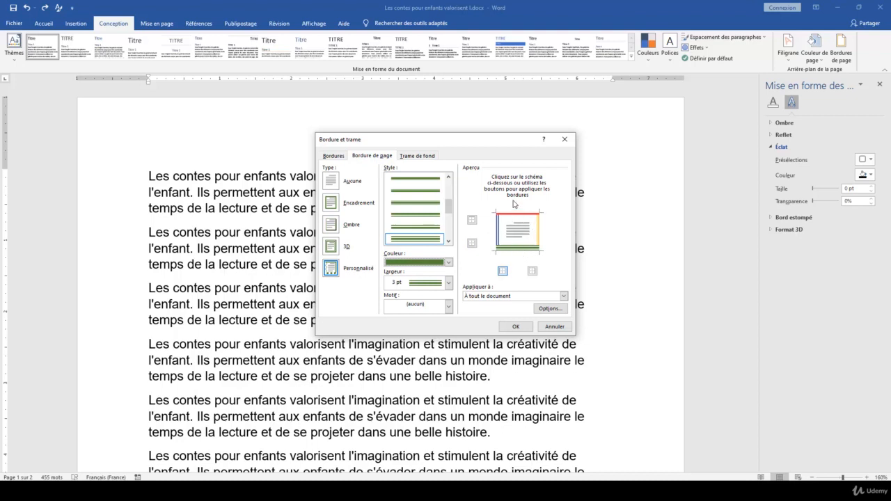
- Set the page border to apply to the whole document (À tout le document) and confirm the border settings
left_click(562, 297)
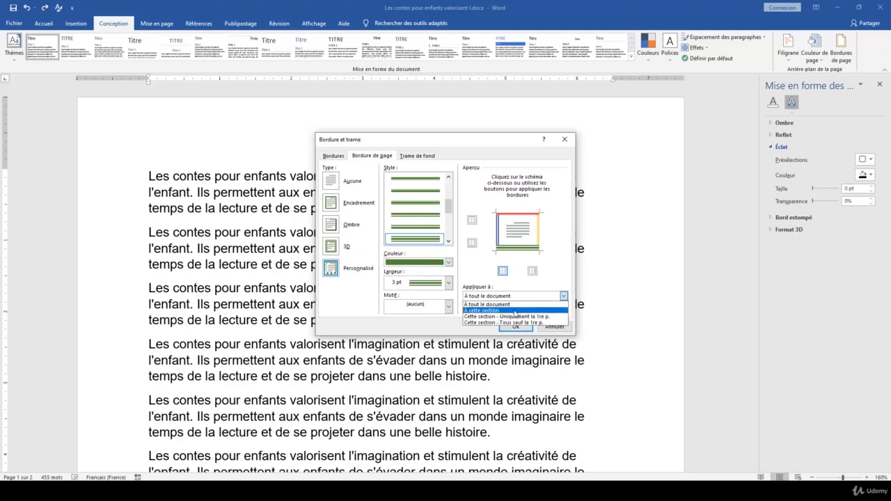
left_click(511, 305)
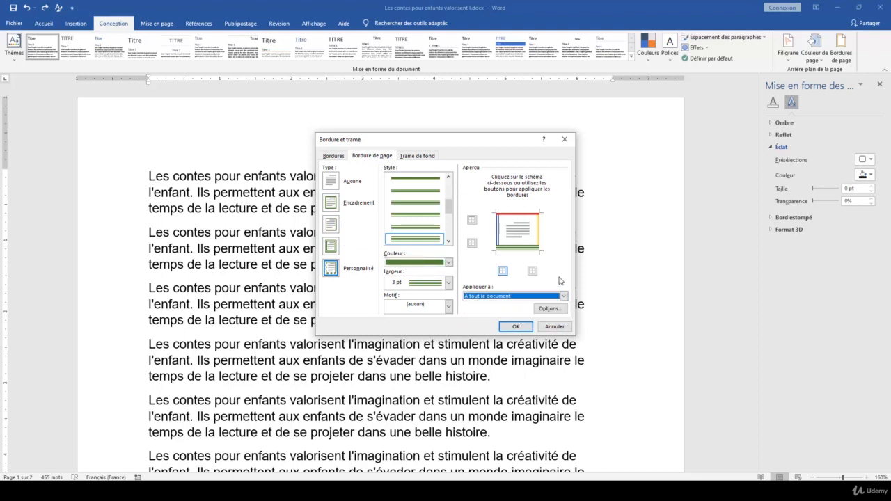
left_click(516, 327)
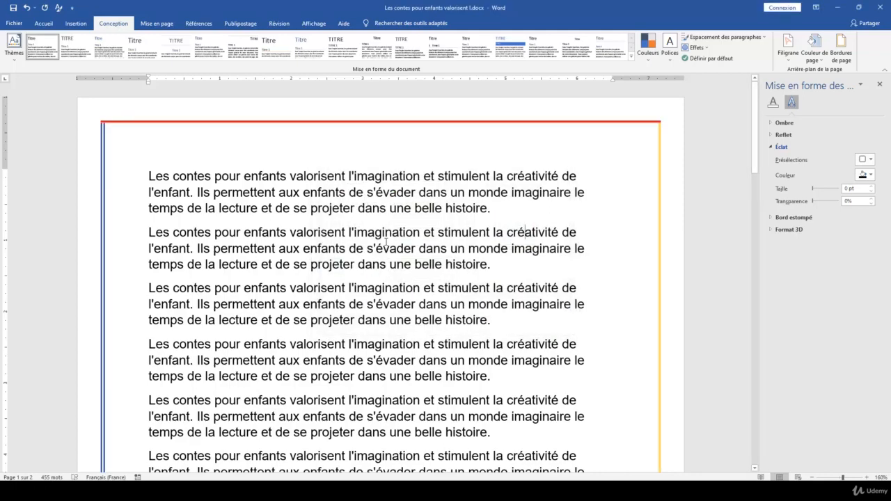
- Examine the coloured page borders on the document's pages at several zoom levels
scroll(386, 241, "down", 2, "ctrl")
scroll(386, 242, "down", 5)
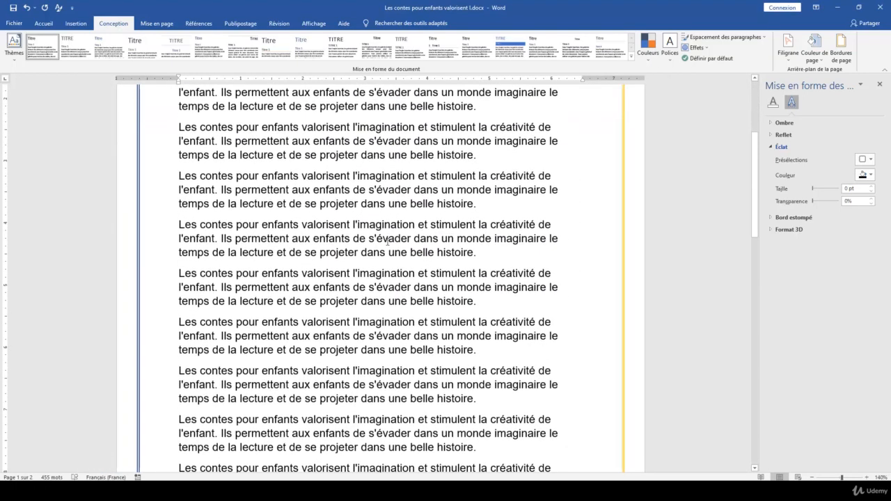
scroll(387, 242, "up", 5)
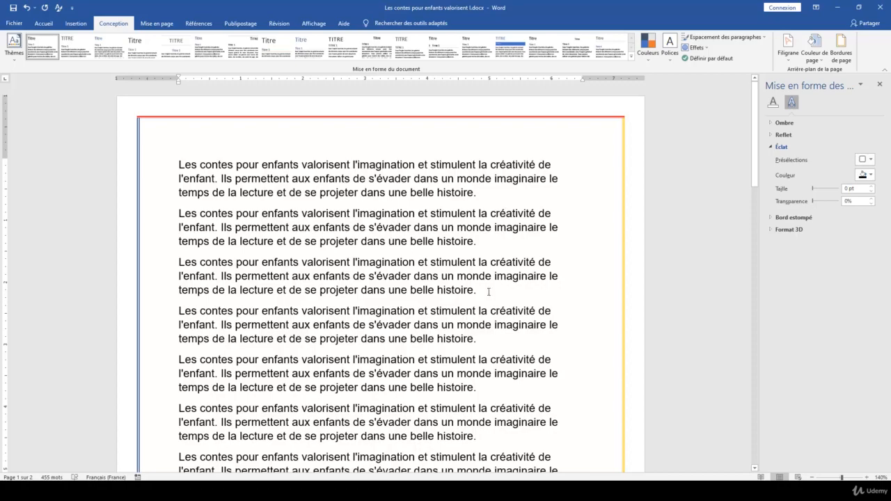
left_click(812, 478)
left_click(812, 478)
left_click(812, 478)
left_click(867, 478)
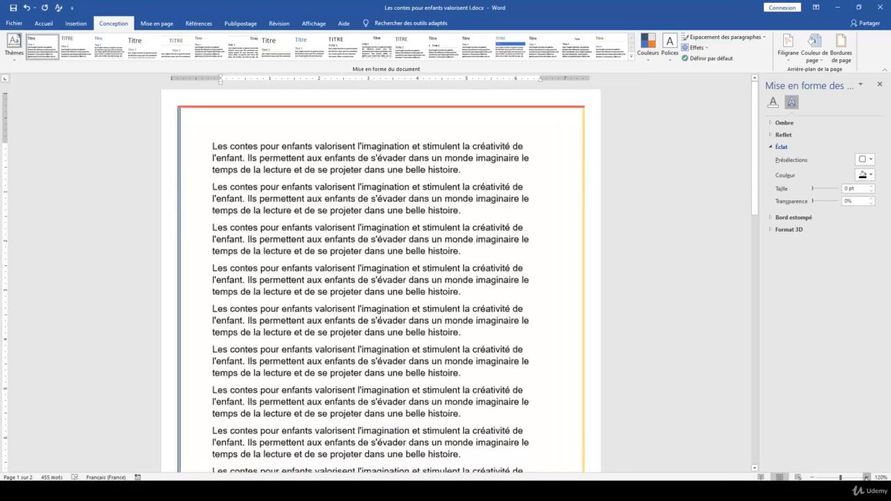
left_click(867, 478)
left_click(813, 478)
left_click(813, 478)
left_click(813, 478)
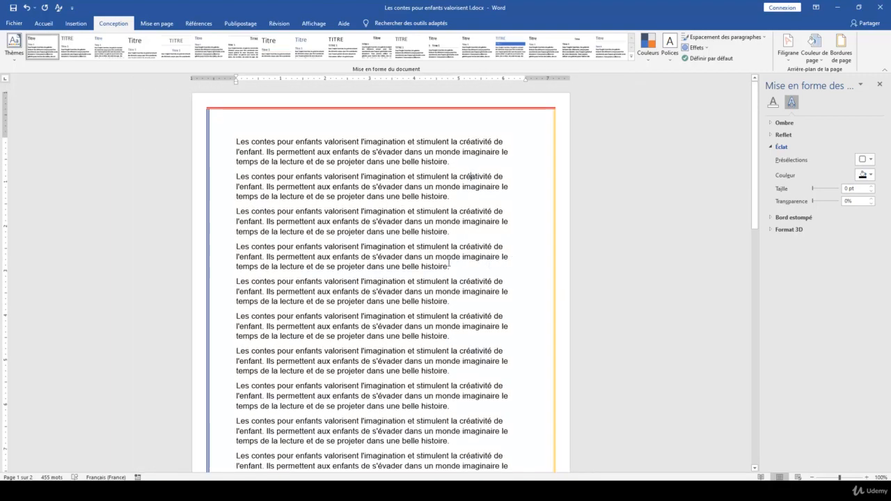
scroll(448, 263, "down", 2, "ctrl")
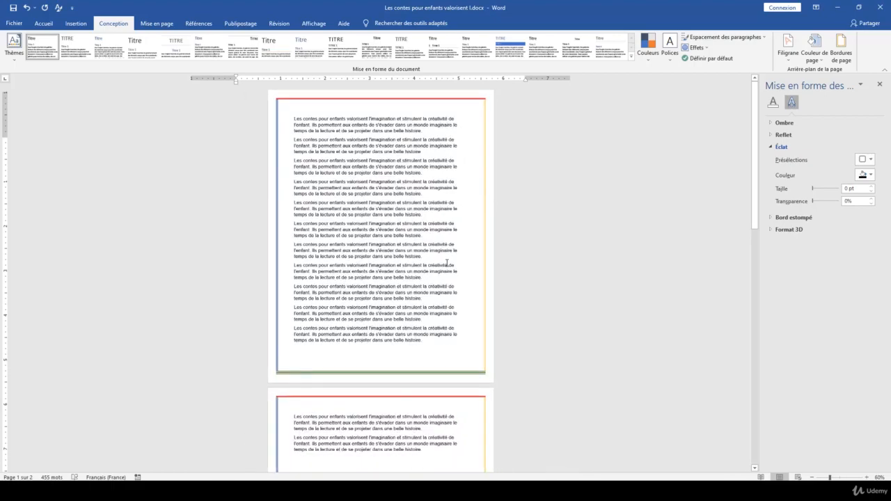
scroll(447, 263, "up", 4, "ctrl")
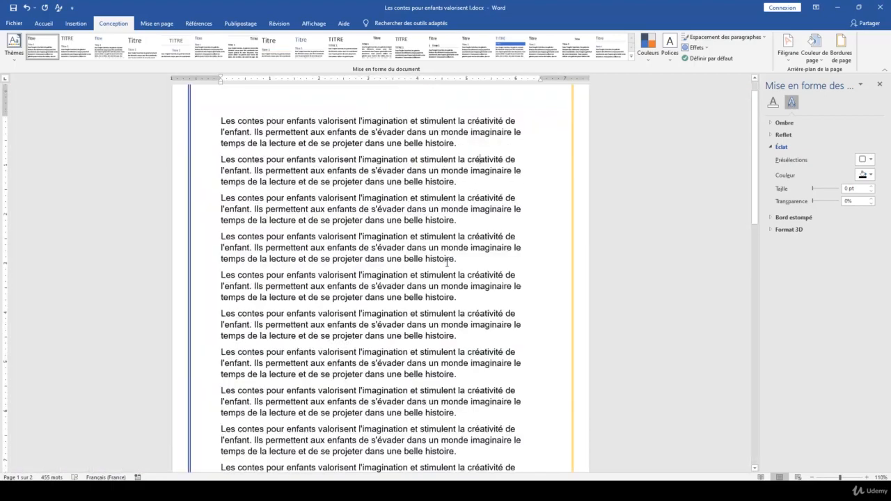
scroll(447, 263, "up", 1, "ctrl")
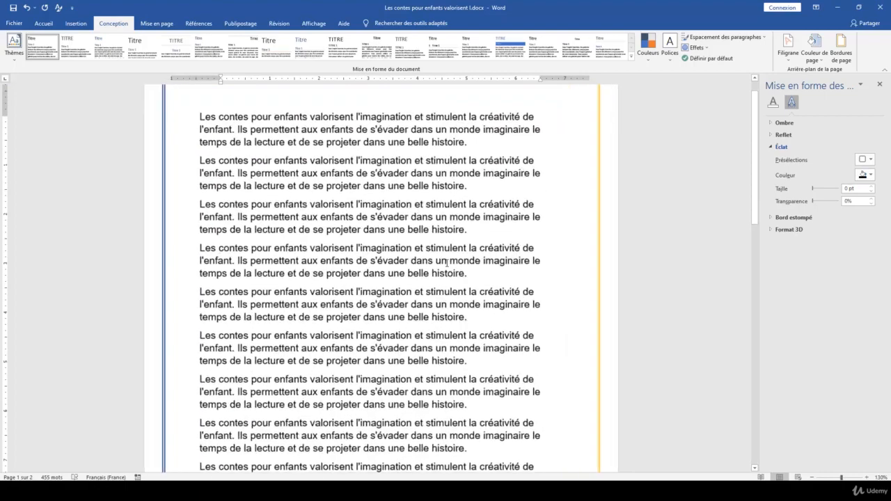
scroll(447, 263, "down", 2, "ctrl")
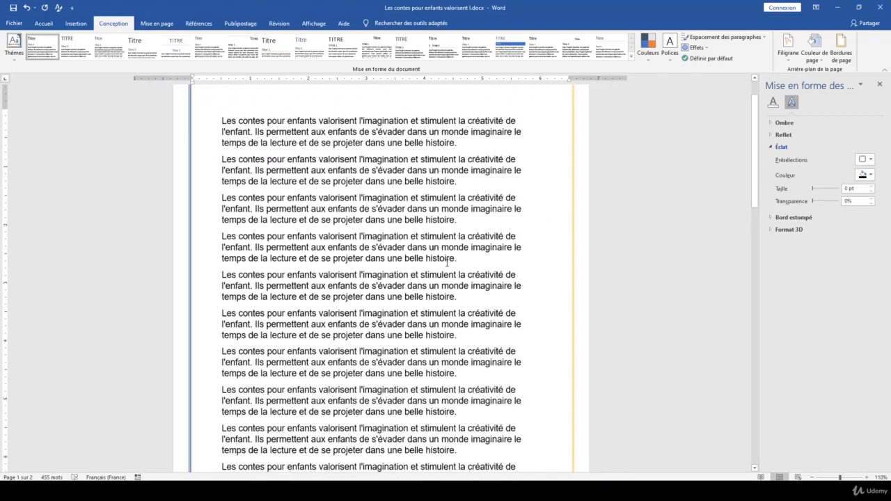
scroll(447, 264, "up", 2, "ctrl")
scroll(447, 264, "down", 2, "ctrl")
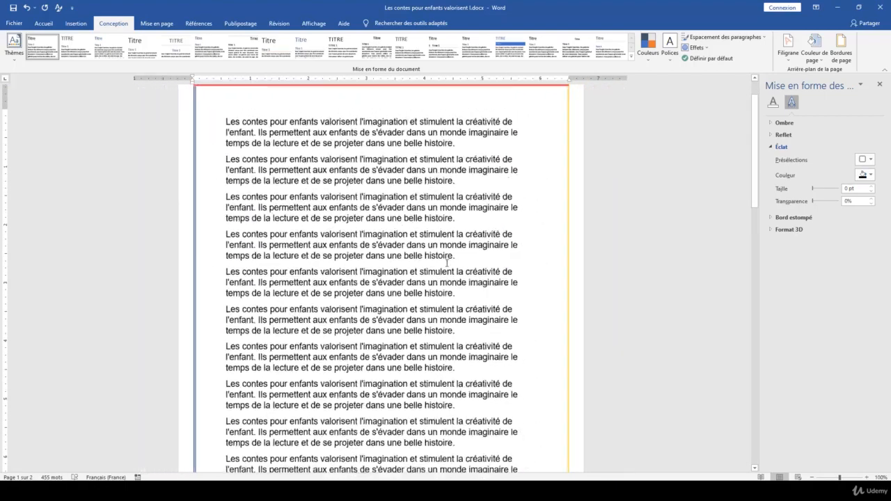
scroll(447, 263, "up", 2, "ctrl")
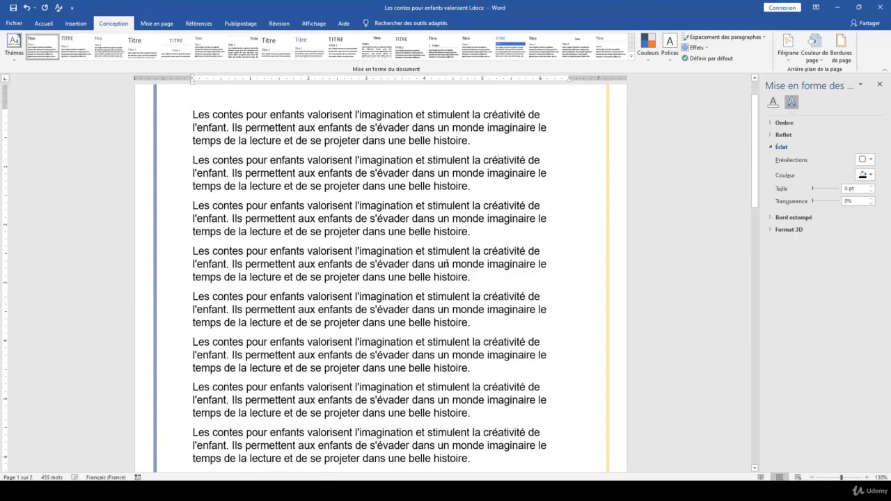
scroll(447, 263, "up", 1)
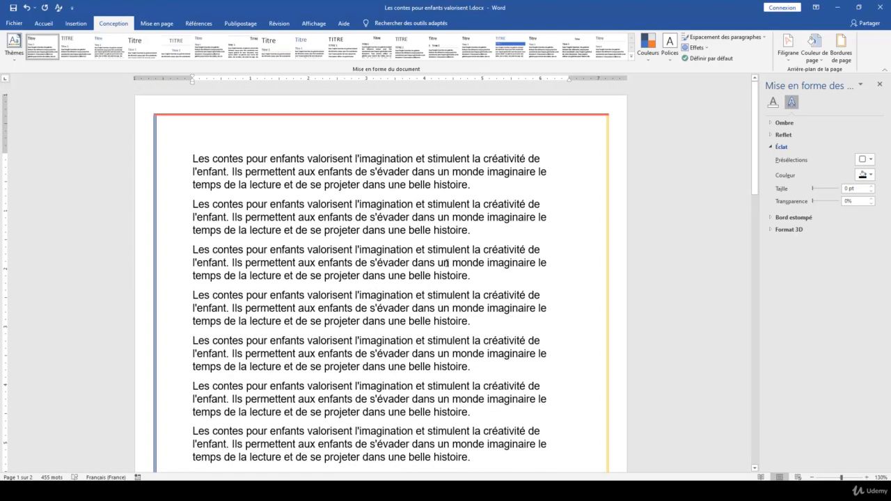
- Replace the page border with an art pattern, trying cupcakes and red apples before applying the green fir trees
scroll(447, 264, "down", 2)
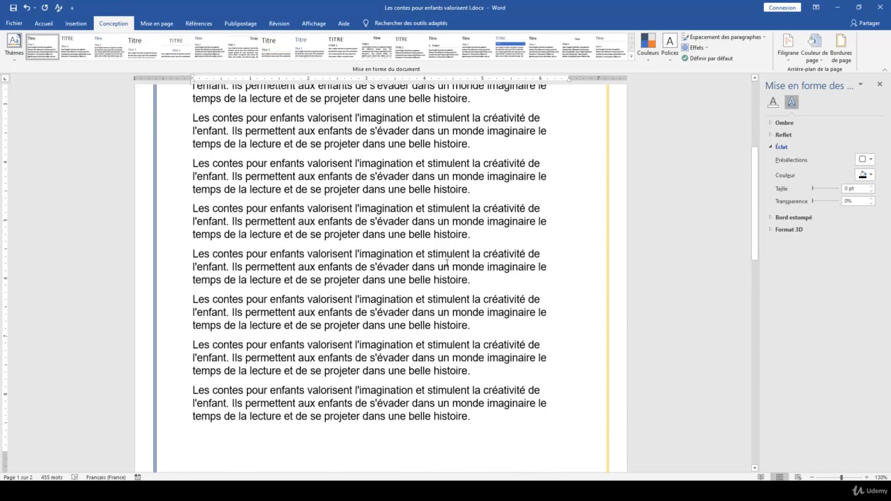
scroll(447, 263, "up", 2)
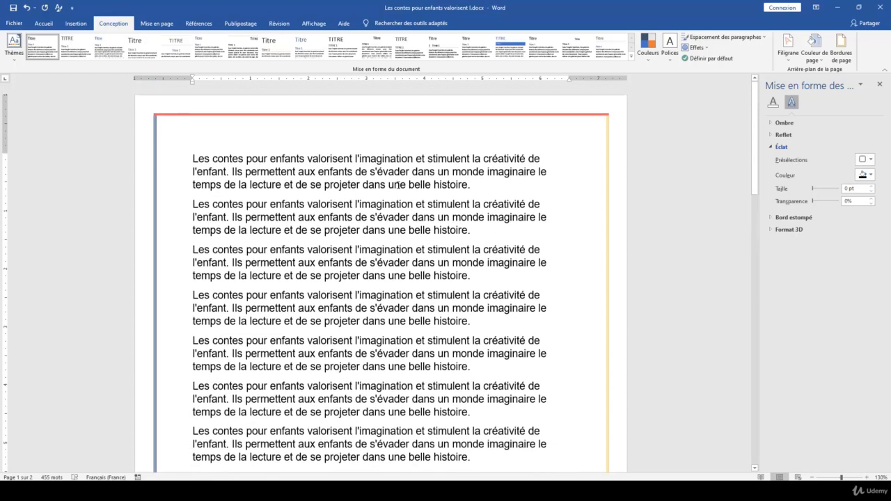
left_click(840, 52)
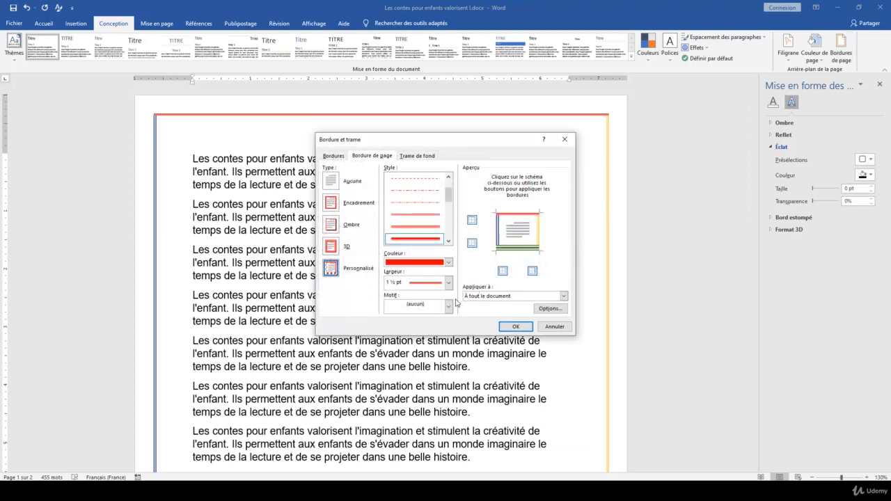
left_click(448, 307)
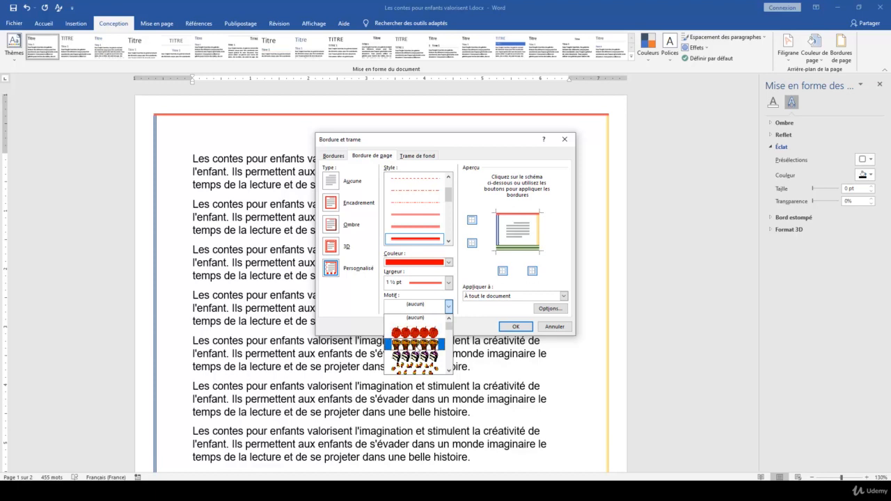
left_click(417, 346)
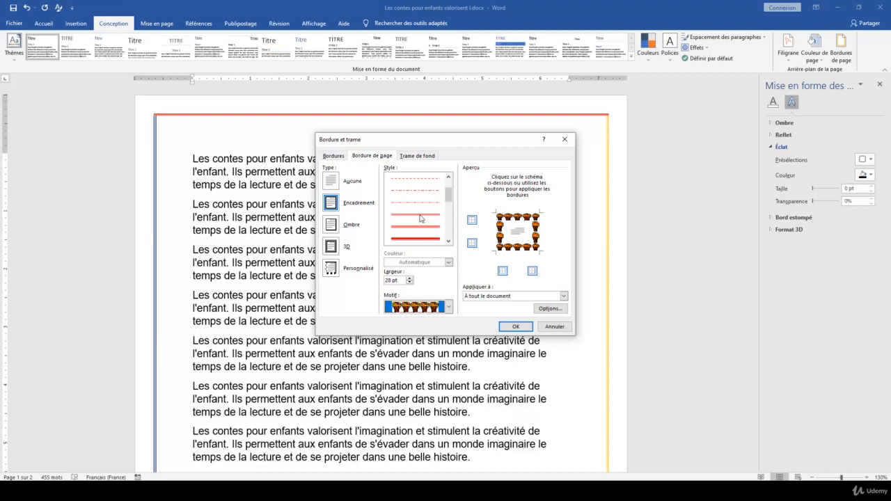
left_click(447, 306)
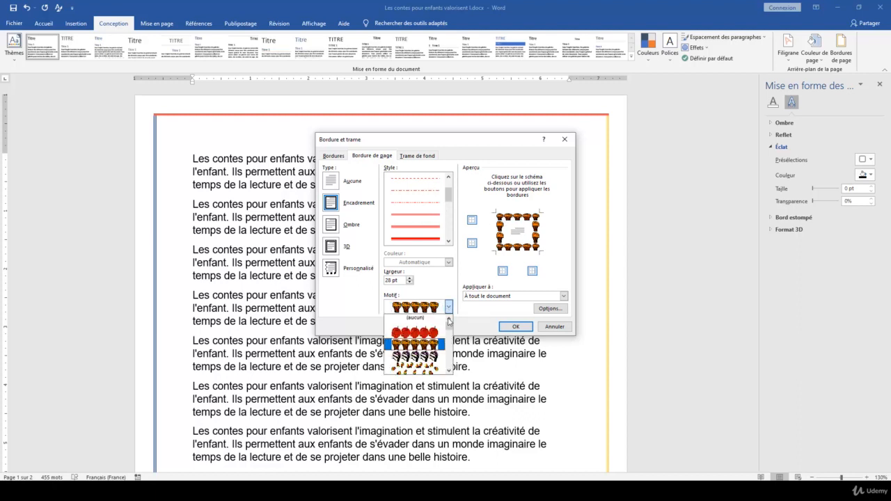
left_click(435, 334)
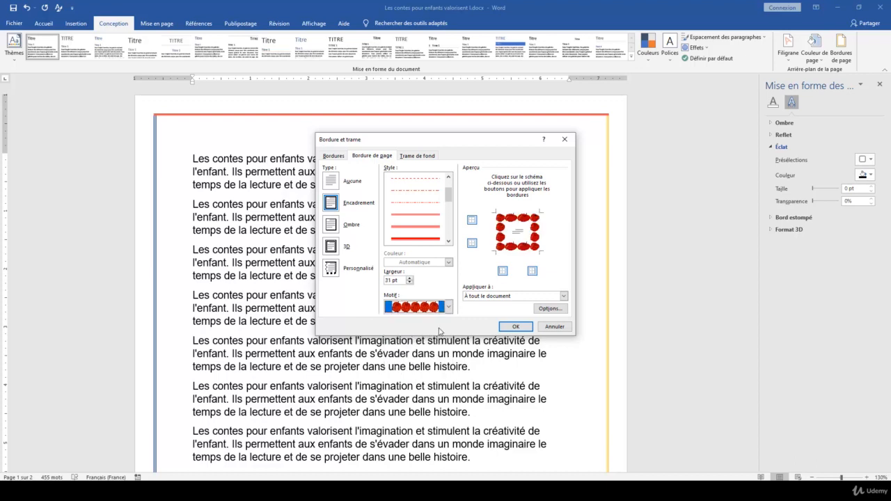
left_click(449, 310)
left_click_drag(450, 326, 450, 329)
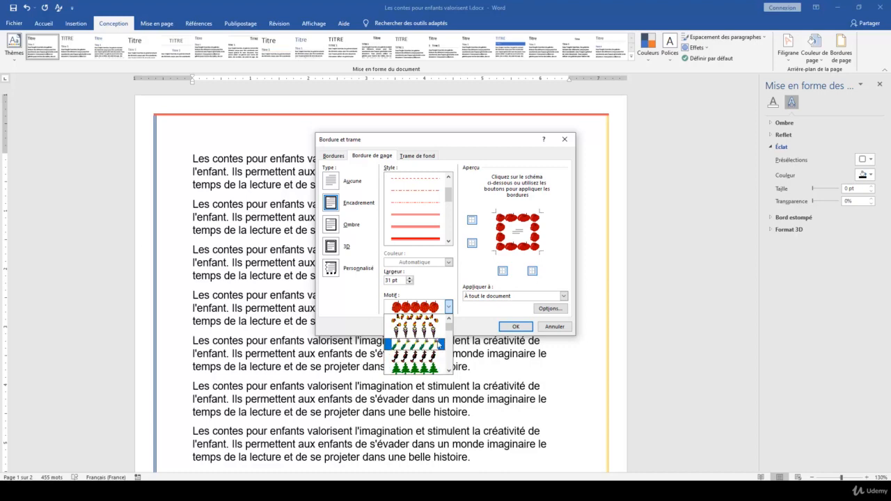
left_click(415, 370)
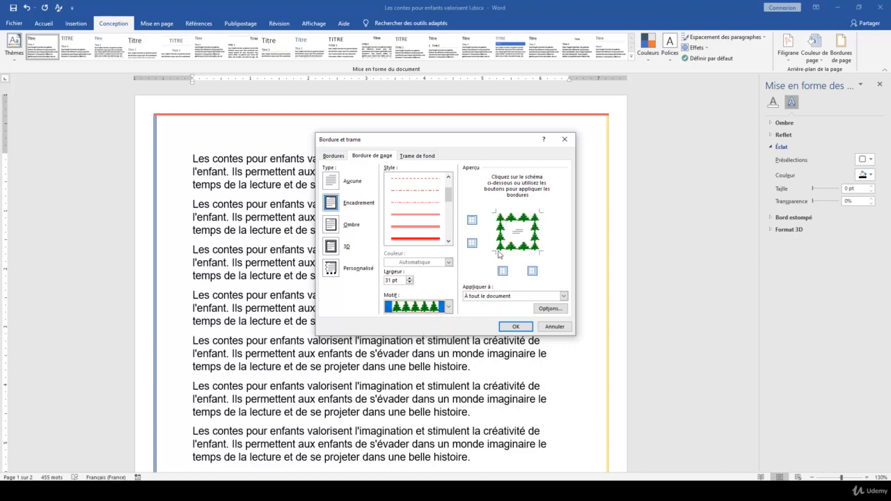
left_click(513, 324)
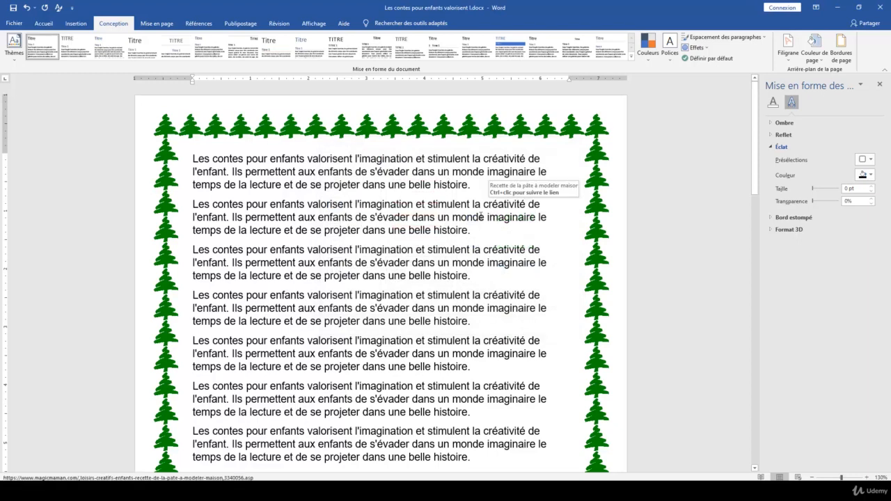
- Set the top margin (Haut) of the tree page border to 2 pt and apply it
left_click(841, 50)
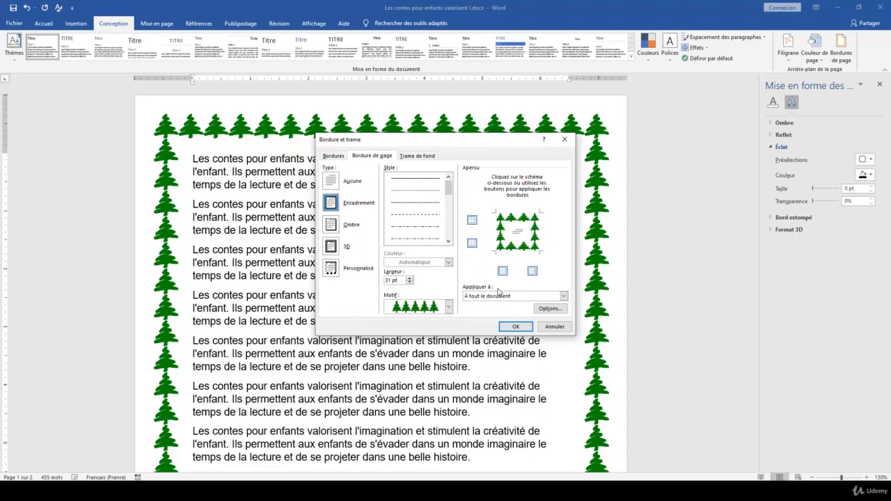
left_click(548, 310)
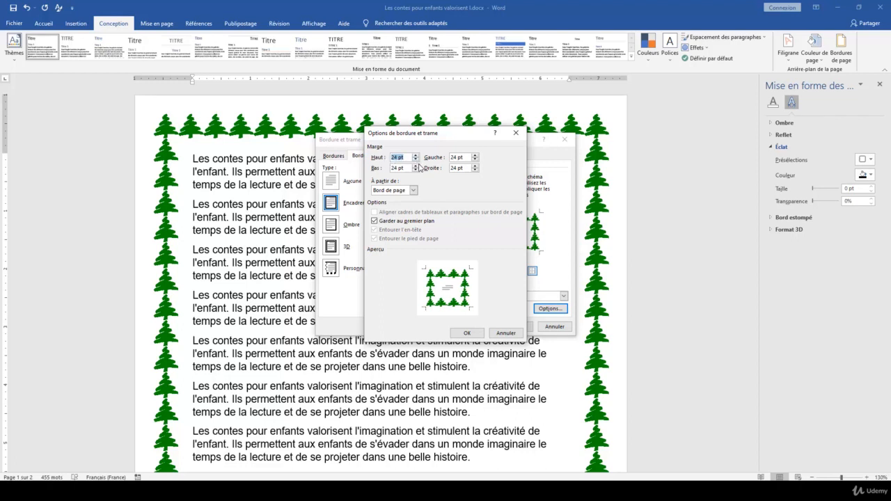
type("2")
left_click(464, 168)
left_click(468, 333)
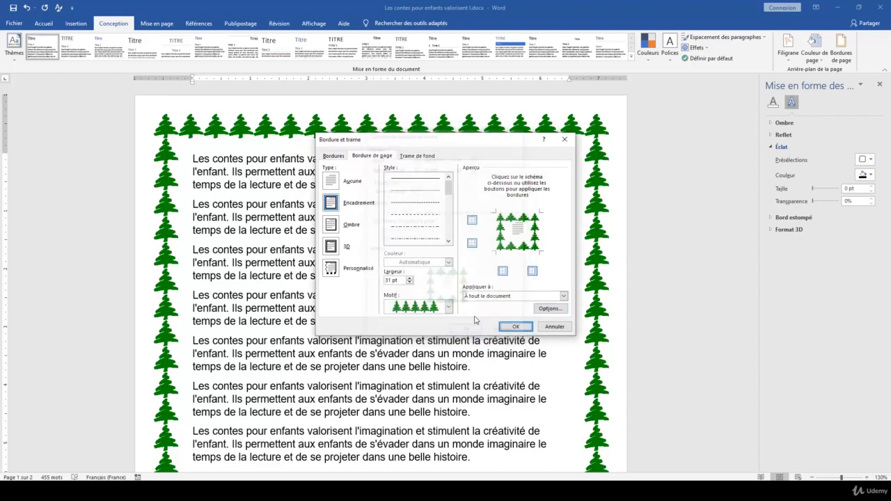
left_click(515, 327)
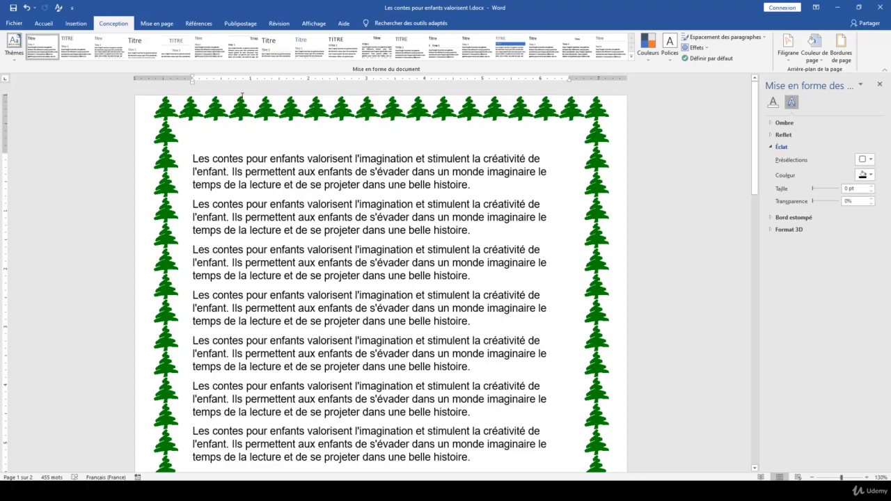
- Set the tree page border's bottom margin (Bas) to 1 pt and its left and right margins to 5 pt, and apply them
left_click(841, 47)
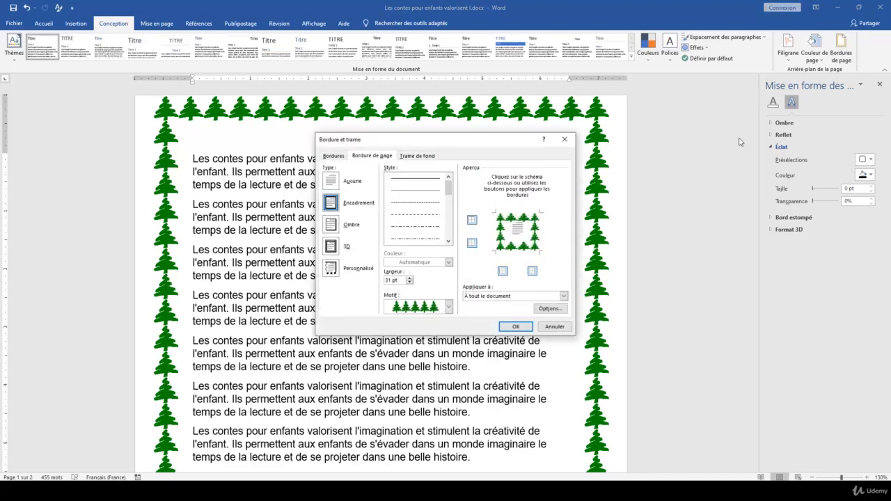
left_click(549, 309)
left_click_drag(403, 168, 387, 168)
type("1")
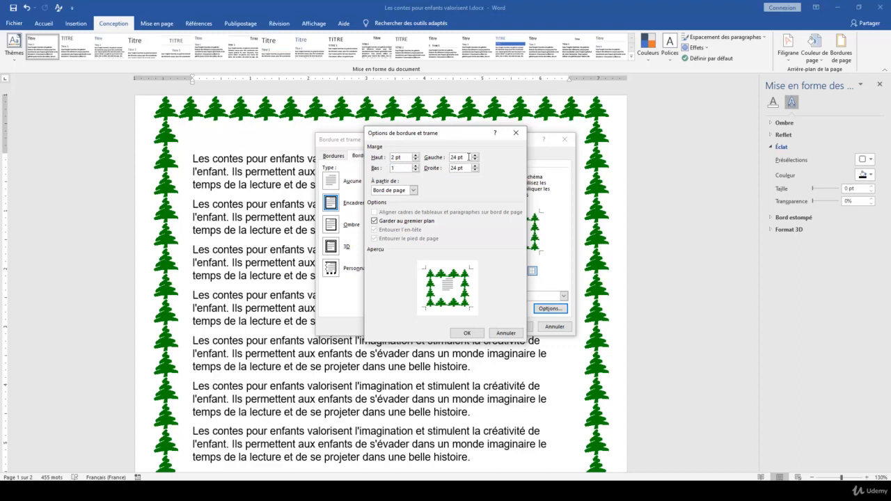
left_click_drag(470, 158, 449, 167)
type("55")
left_click(468, 334)
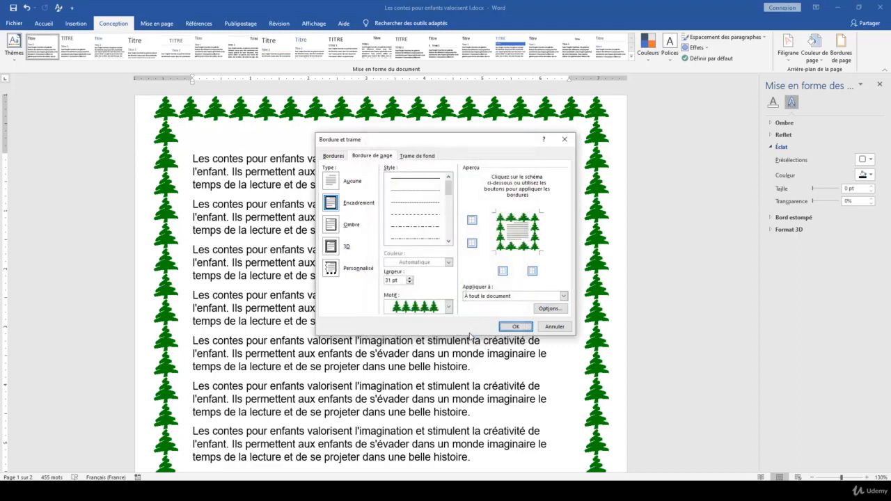
left_click(516, 326)
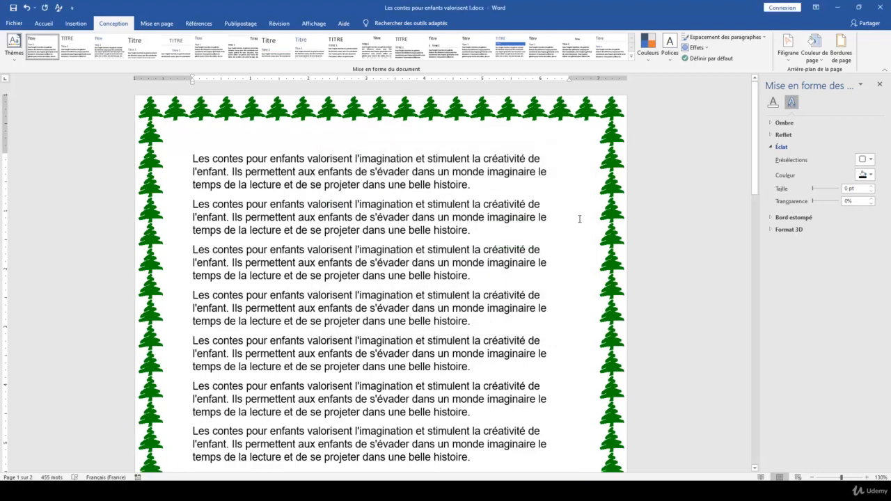